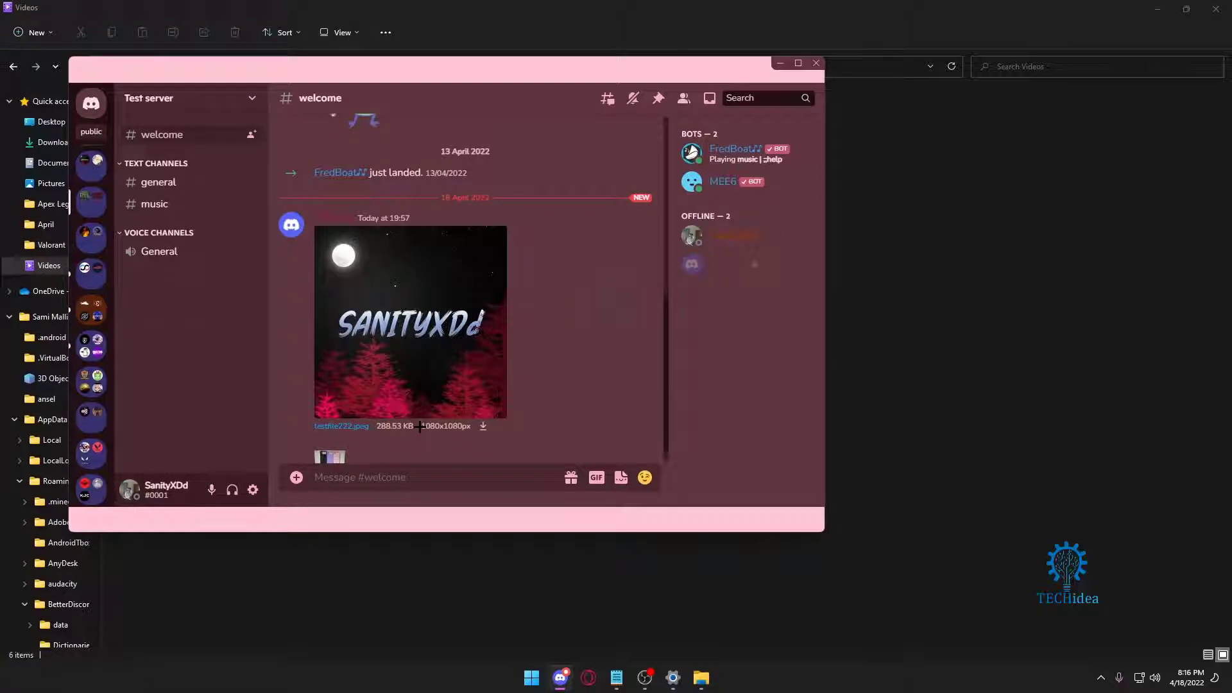
# Step: Switch to the direct-messages home view and open the Nitro page
pyautogui.click(100, 112)
pyautogui.click(181, 163)
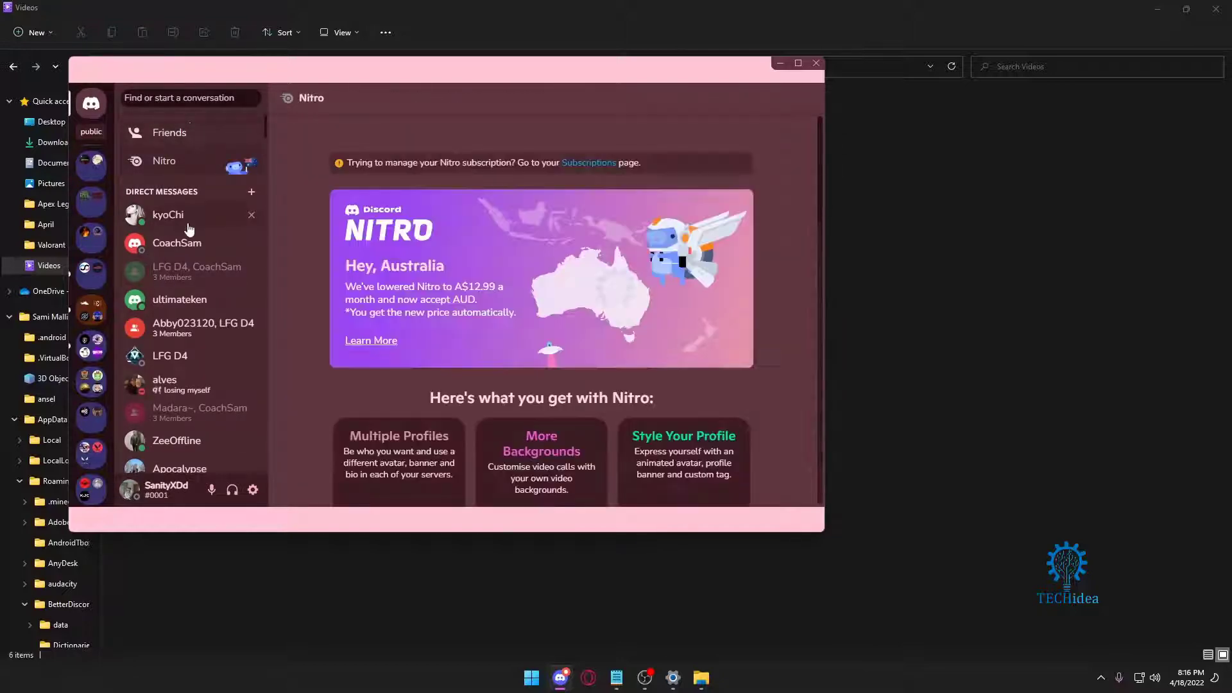
pyautogui.scroll(-5, 405, 414)
pyautogui.scroll(-5, 437, 432)
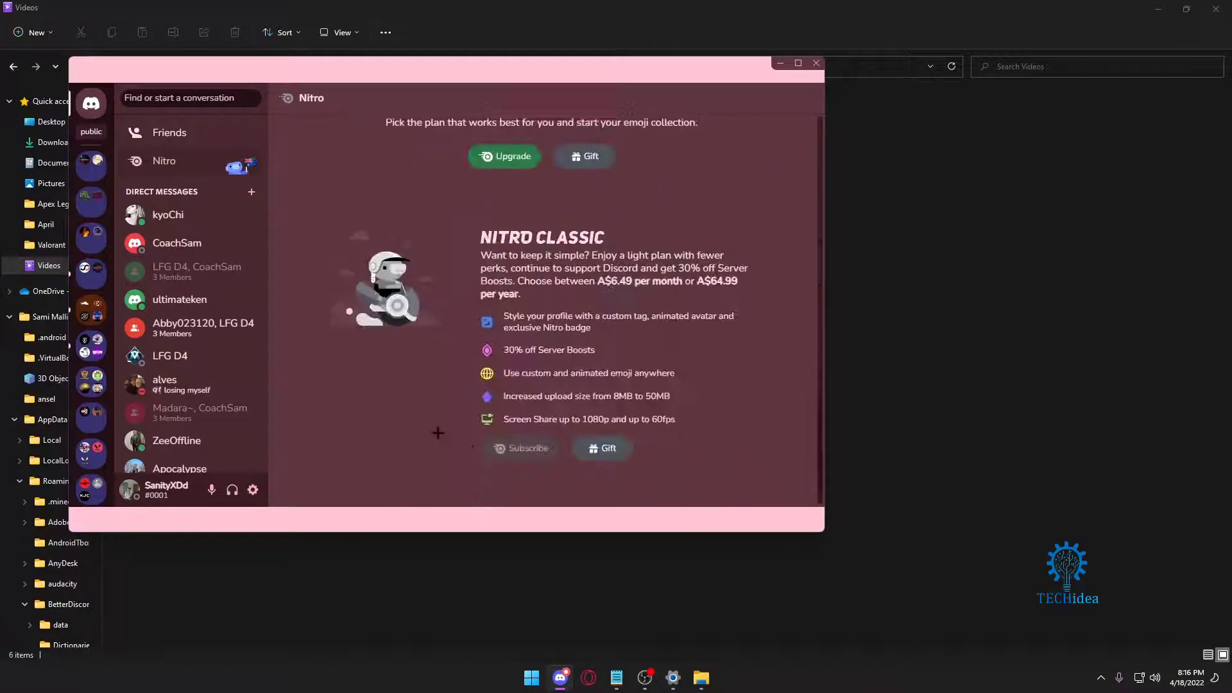
pyautogui.scroll(-3, 437, 432)
pyautogui.scroll(2, 502, 433)
pyautogui.scroll(-3, 437, 418)
pyautogui.scroll(1, 437, 418)
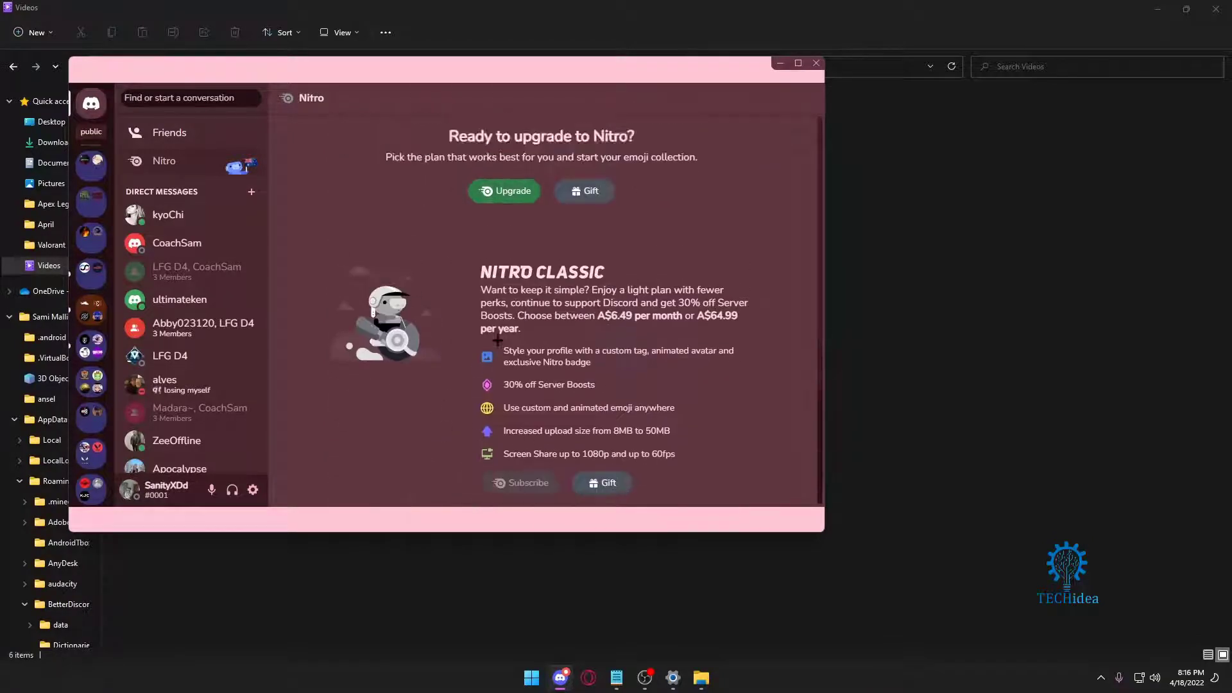
pyautogui.scroll(-1, 460, 448)
pyautogui.scroll(5, 458, 449)
pyautogui.scroll(5, 459, 449)
pyautogui.scroll(2, 458, 448)
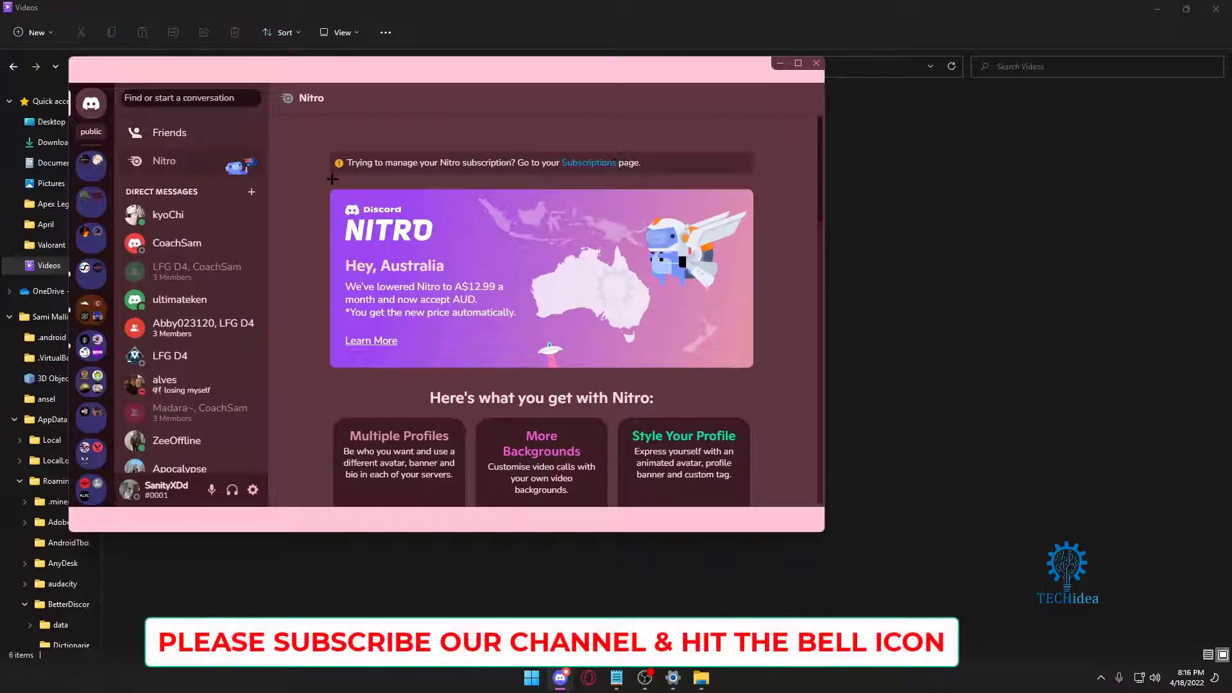
# Step: Open User Settings to the Subscriptions page showing the active Nitro Classic plan
pyautogui.click(252, 489)
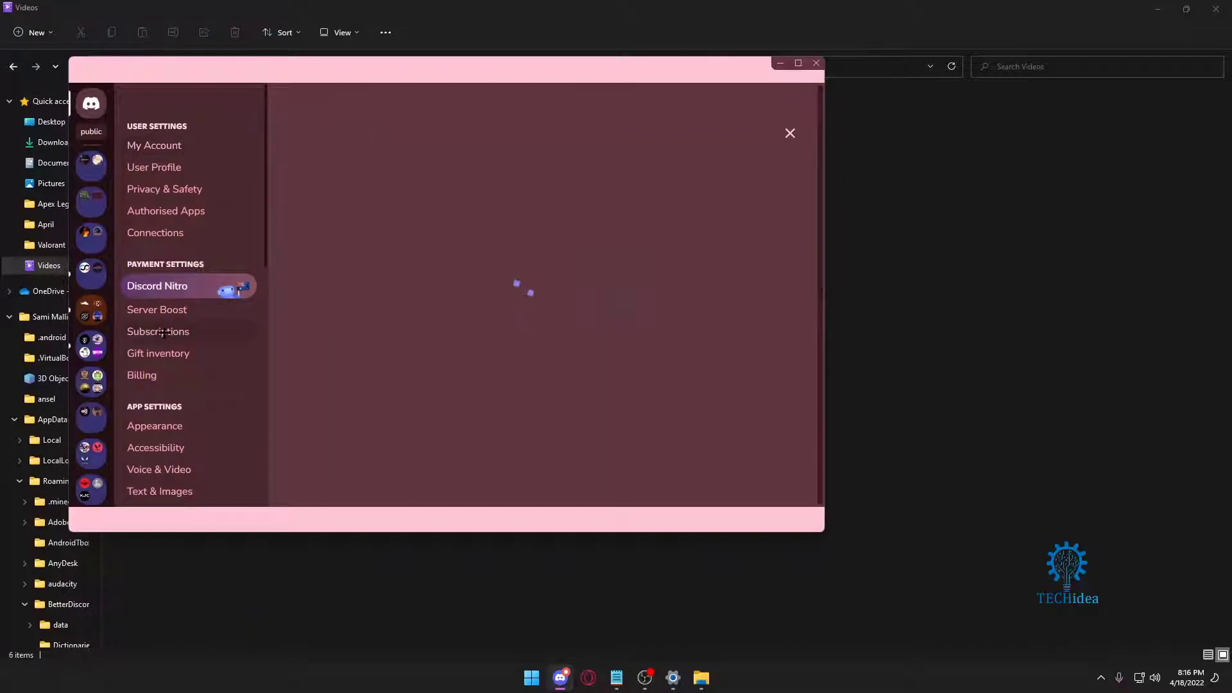
pyautogui.click(164, 331)
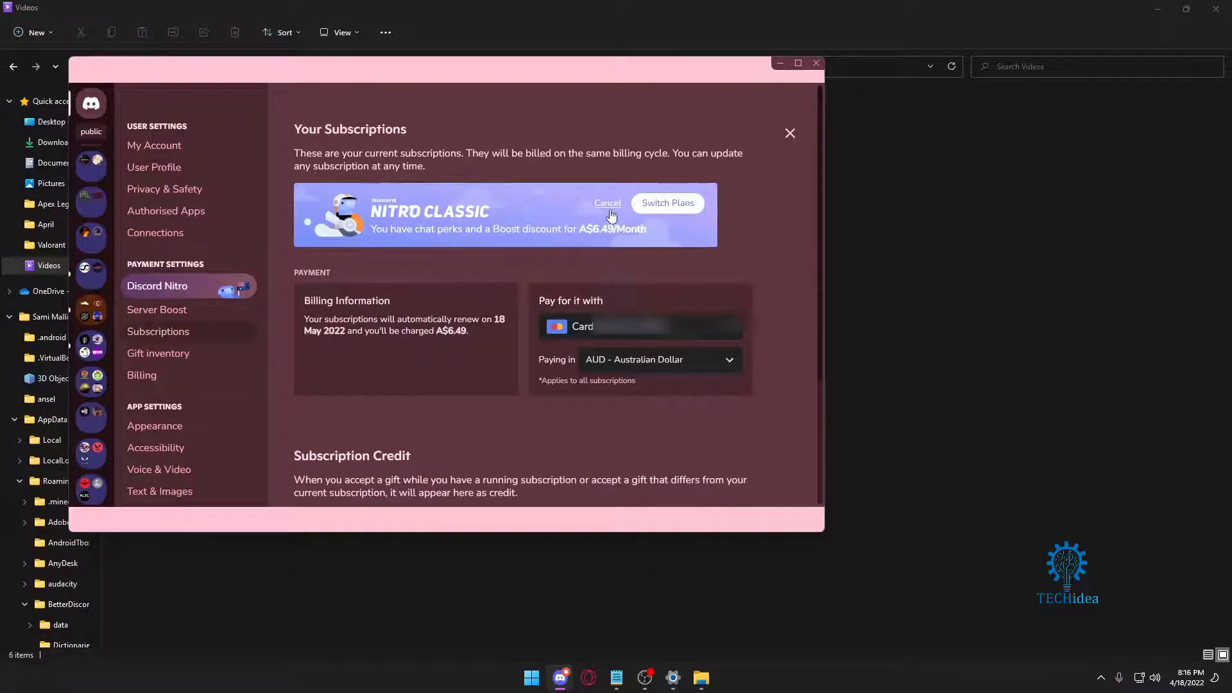
# Step: Start cancelling Nitro Classic and continue to the 18 May 2022 cancellation notice
pyautogui.click(609, 212)
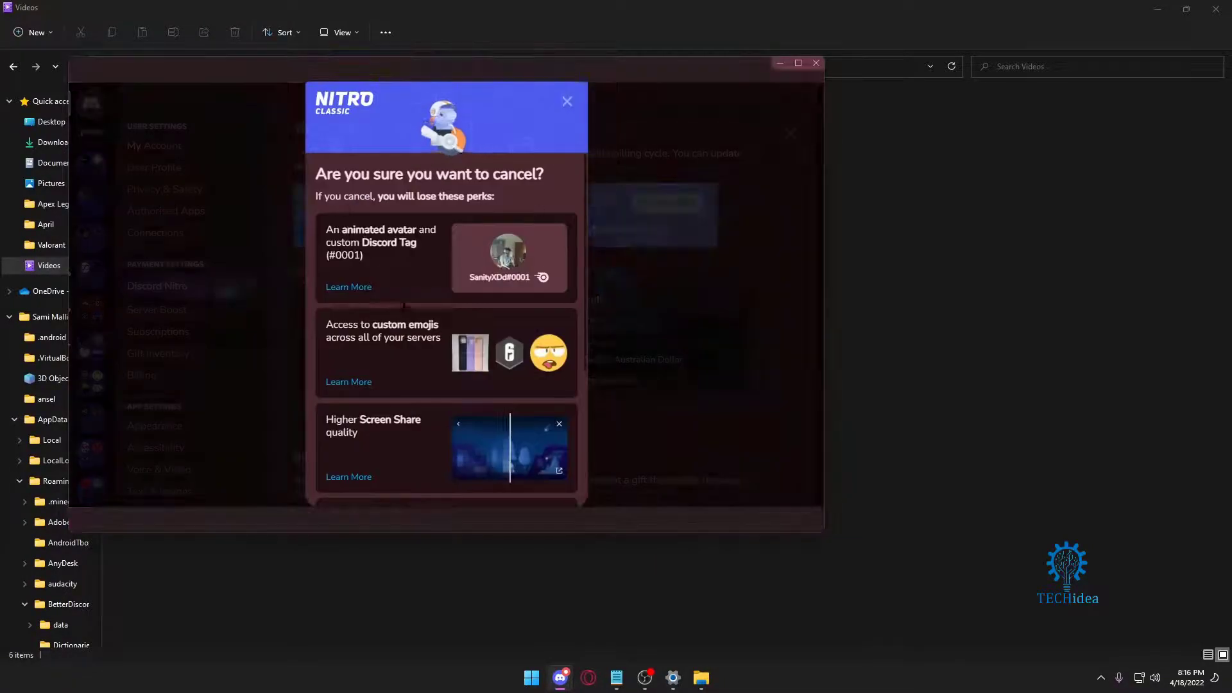
pyautogui.scroll(-5, 446, 318)
pyautogui.scroll(5, 446, 328)
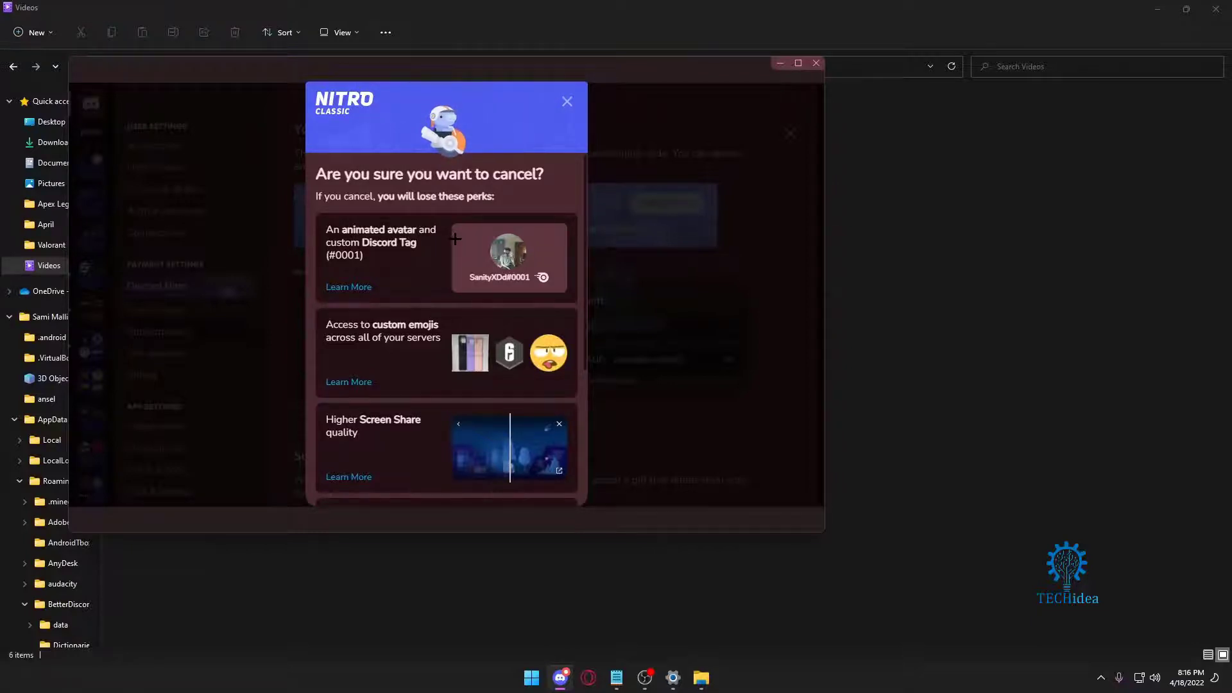
pyautogui.scroll(-3, 454, 239)
pyautogui.scroll(3, 501, 193)
pyautogui.scroll(-3, 501, 194)
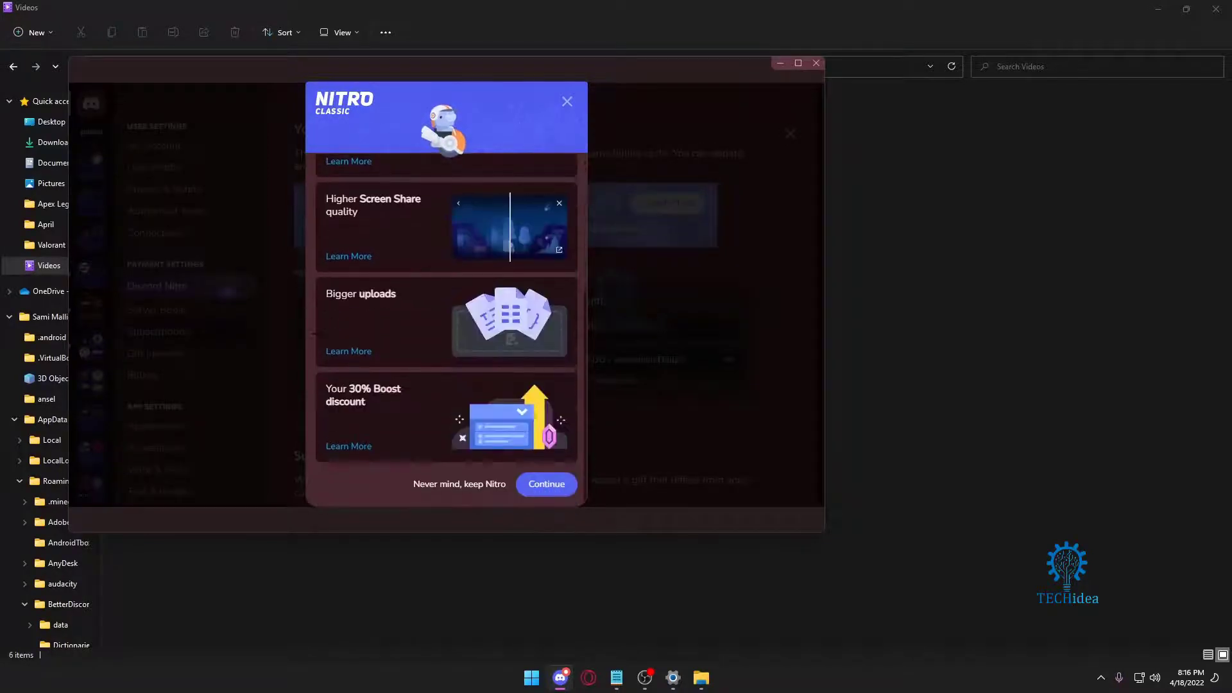
pyautogui.click(548, 485)
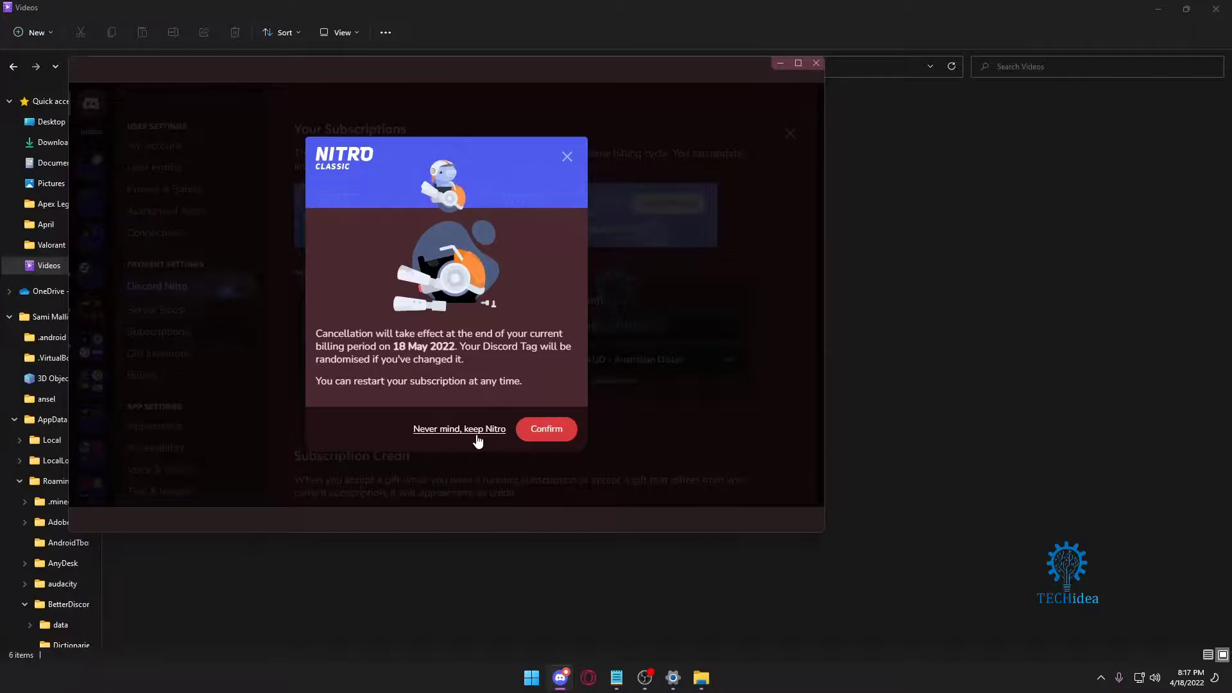
# Step: Close the notice, repeat Nitro Classic cancellation to the final notice, then close it
pyautogui.click(539, 439)
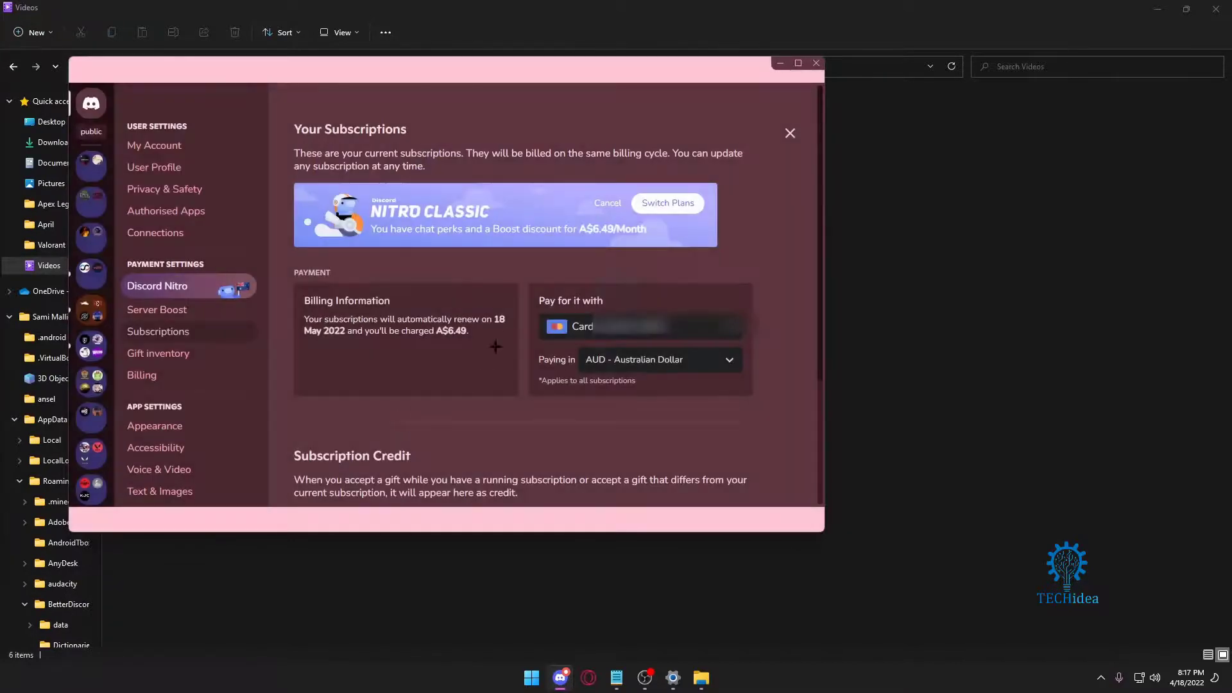
pyautogui.click(607, 204)
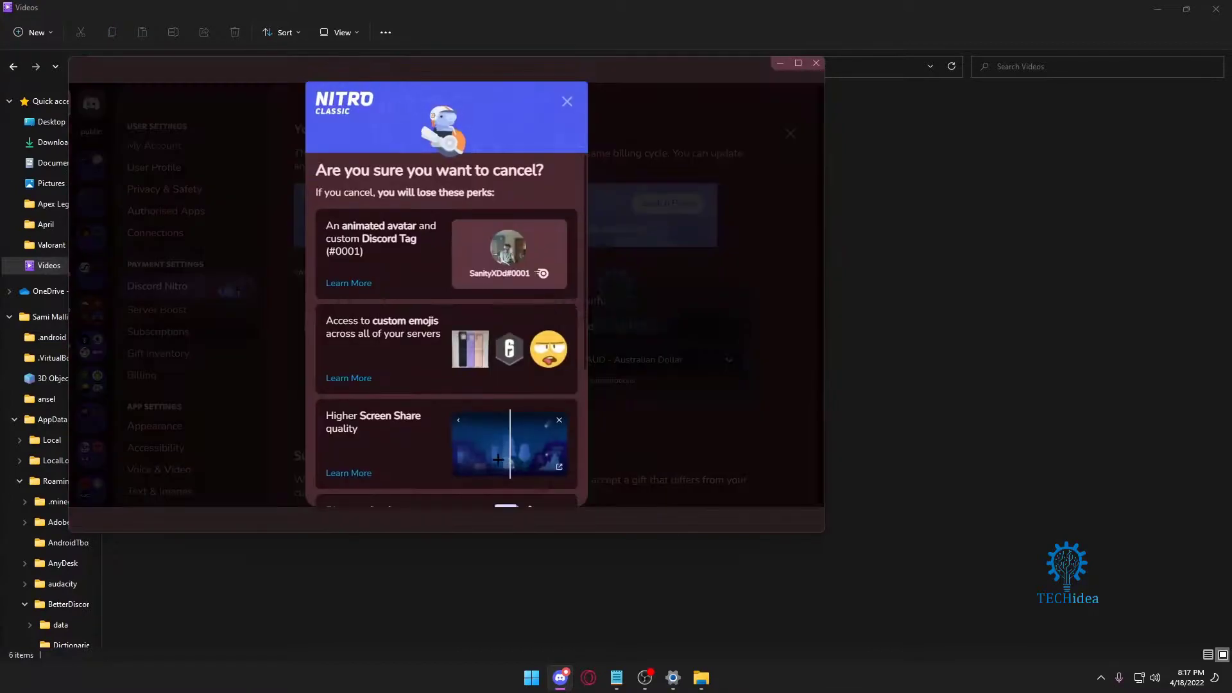
pyautogui.scroll(-5, 500, 462)
pyautogui.click(542, 491)
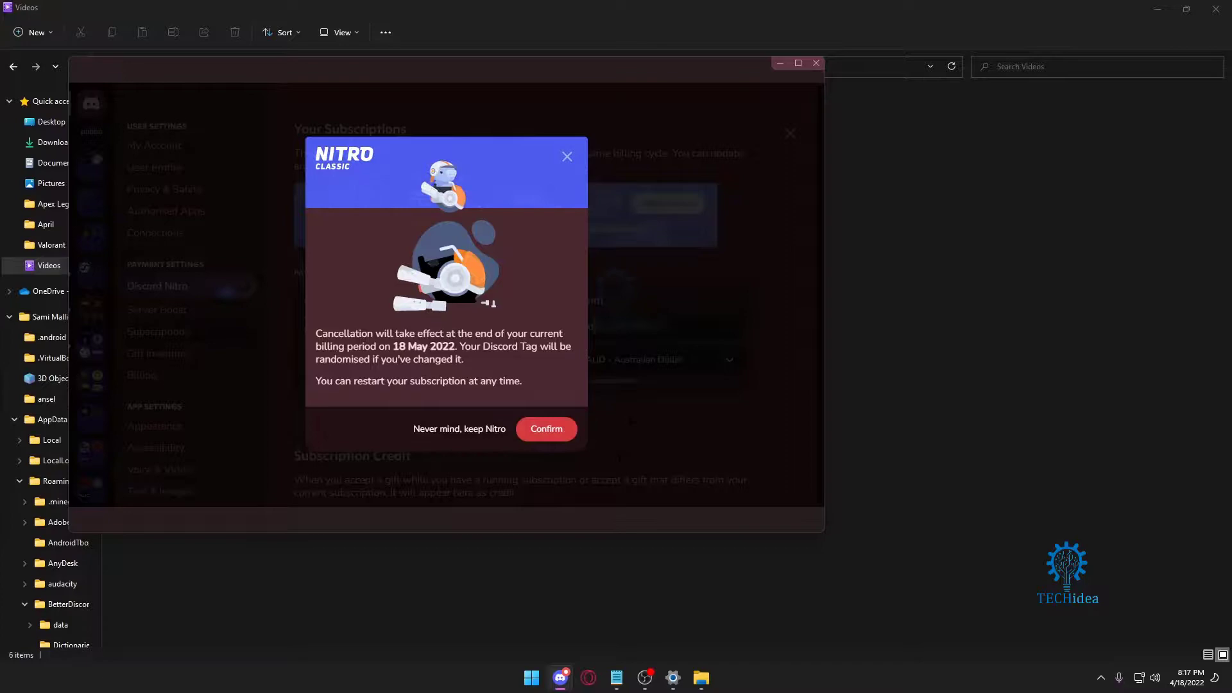
pyautogui.click(458, 428)
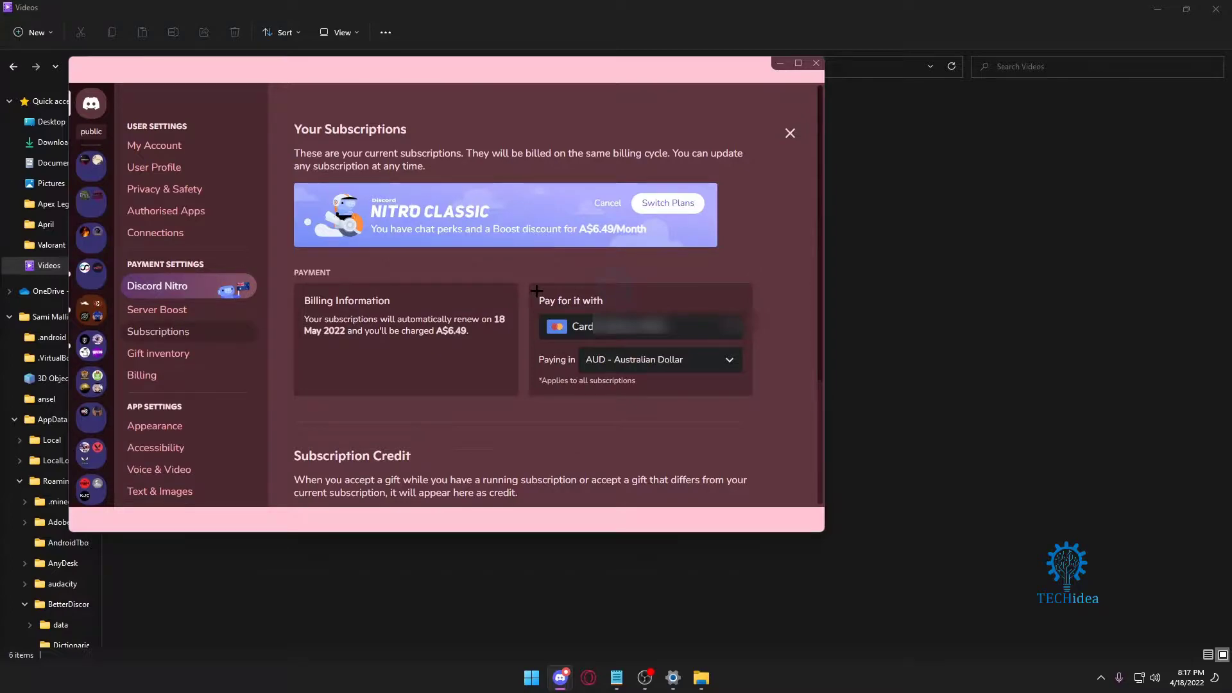
pyautogui.click(789, 133)
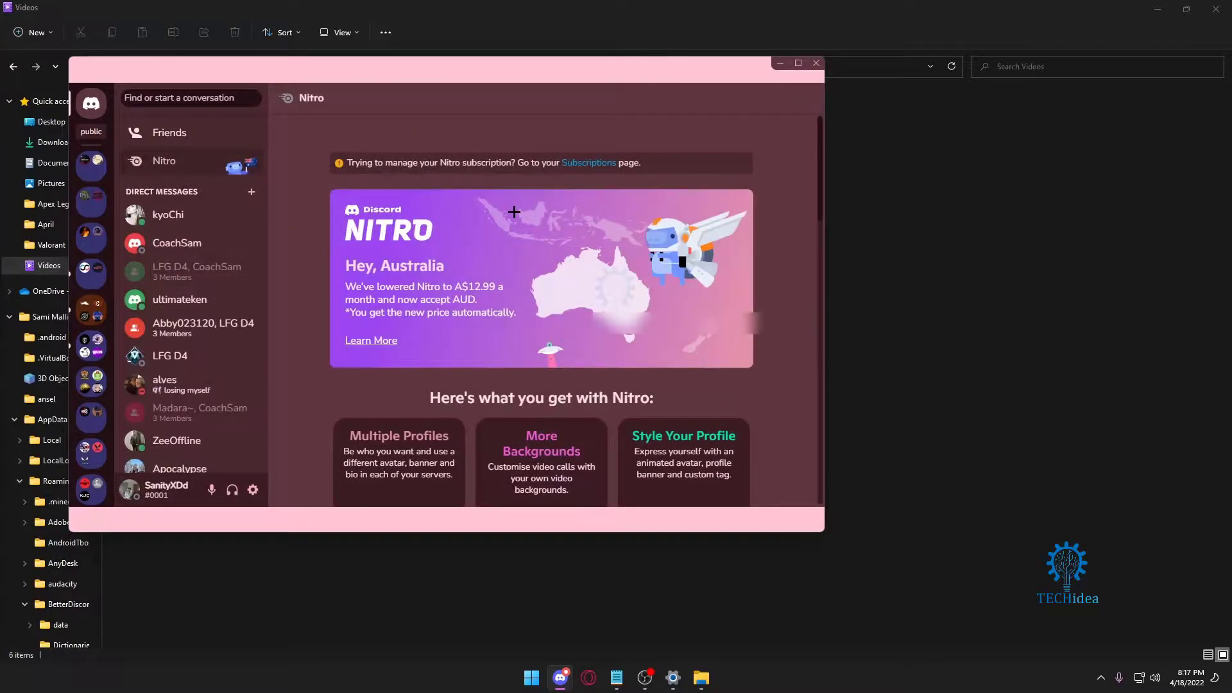